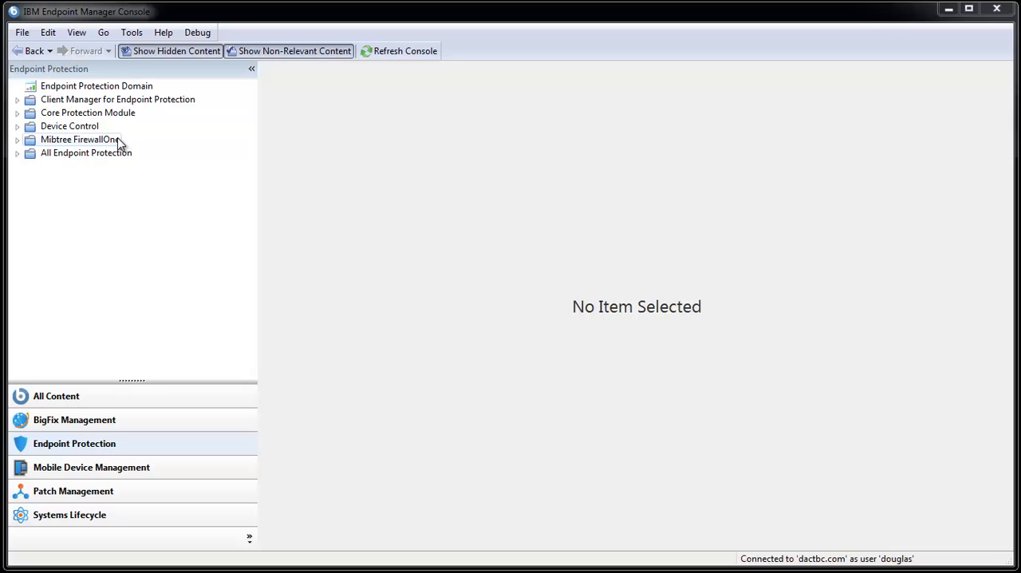
- Generate a Mibtree FirewallOne firewall events report for computer quartz with the search term UDP, 192.168.0.10[56],.*5353
double_click(116, 142)
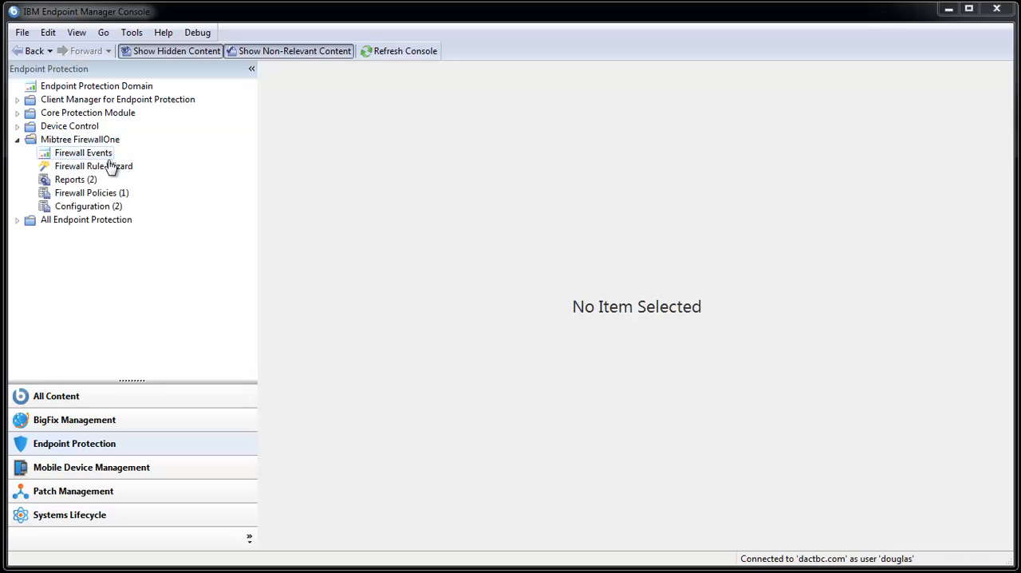
left_click(104, 153)
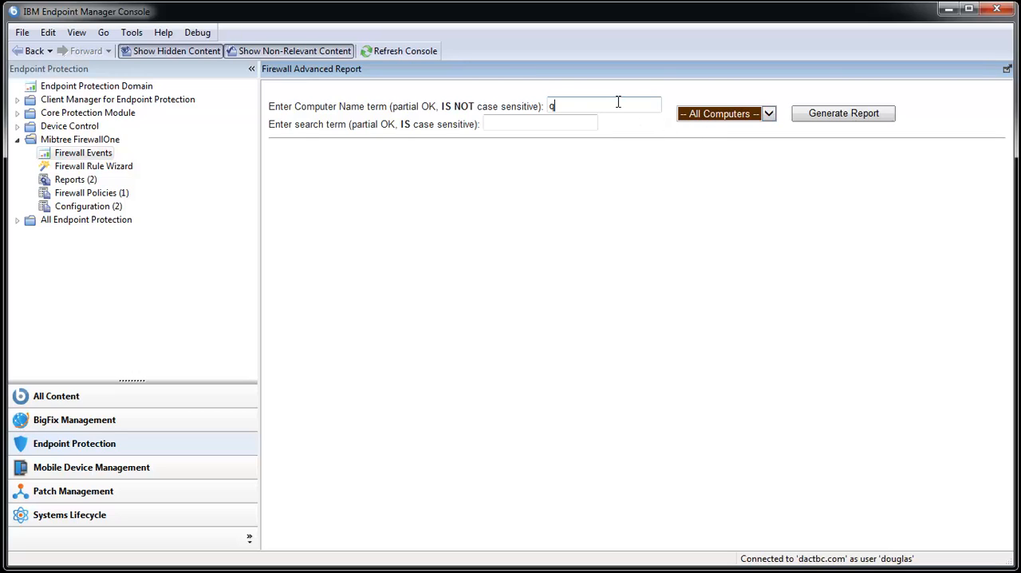
type("uartz")
key("Tab")
type("UDP, 192.168.0")
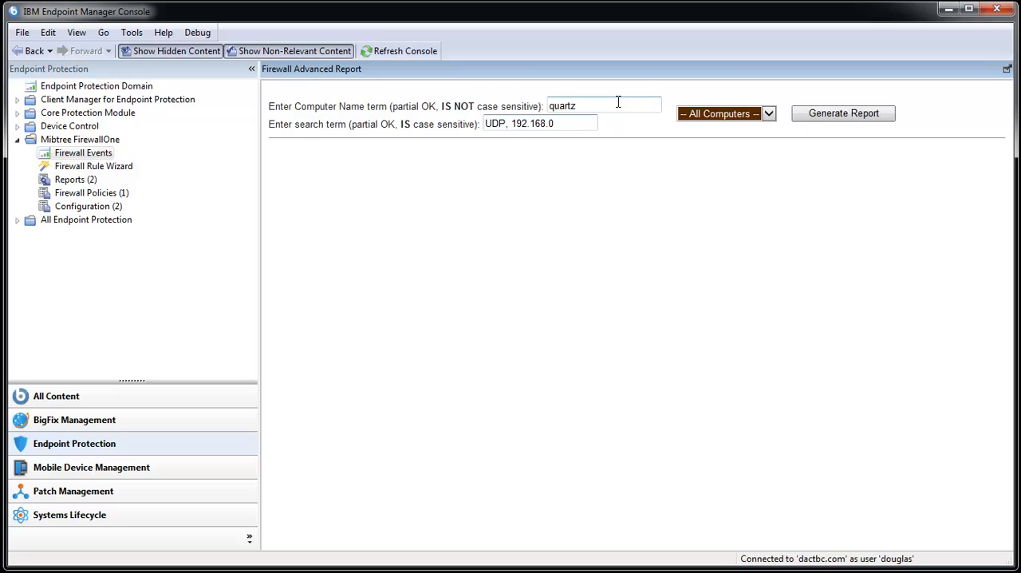
type(".10[56],.*")
type("5353")
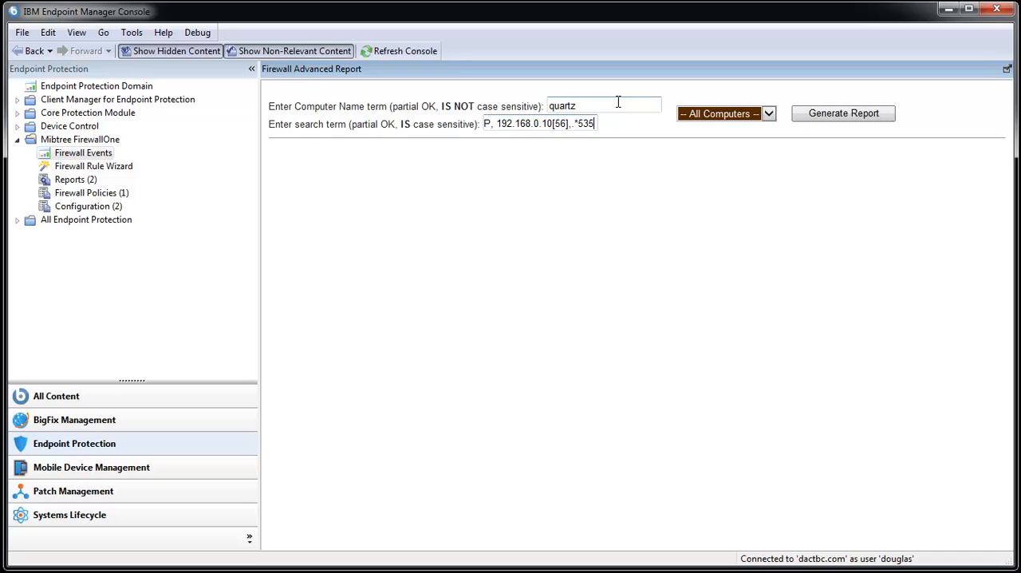
left_click(822, 124)
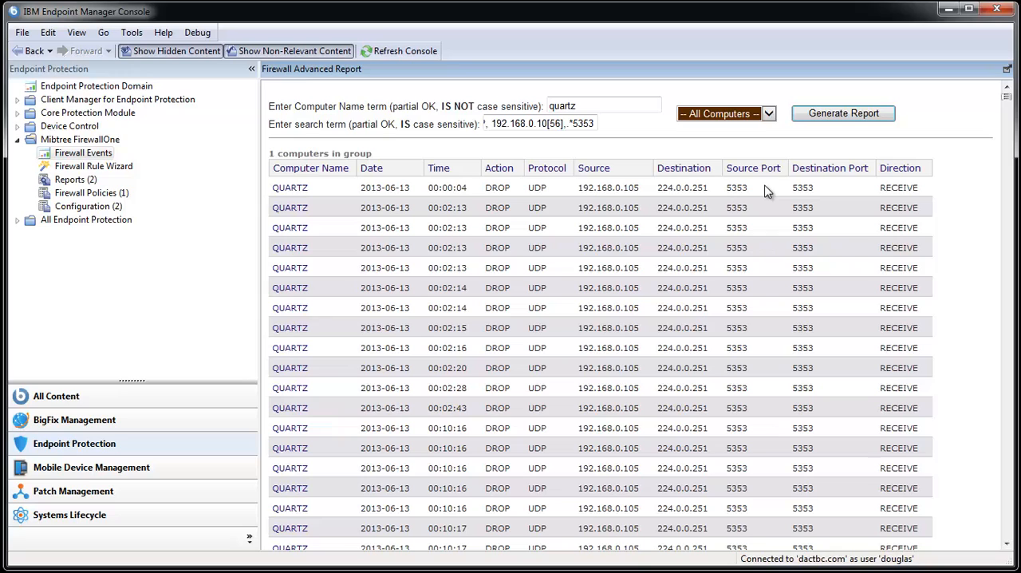
- Load the BigFix Console policy in the Firewall Rule Wizard, review its inbound Program rule, and return to the starting page
left_click(109, 168)
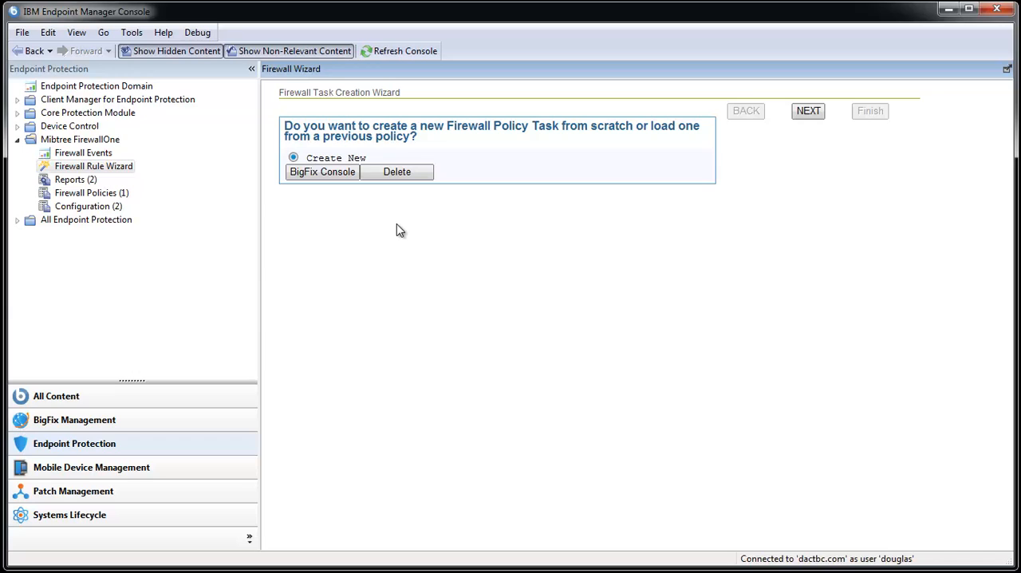
left_click(332, 173)
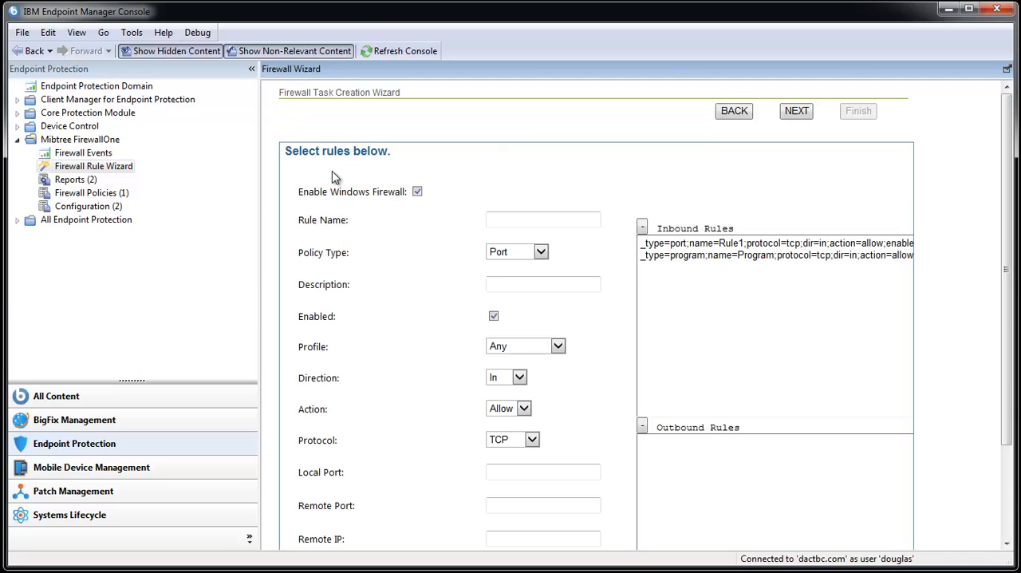
left_click(776, 256)
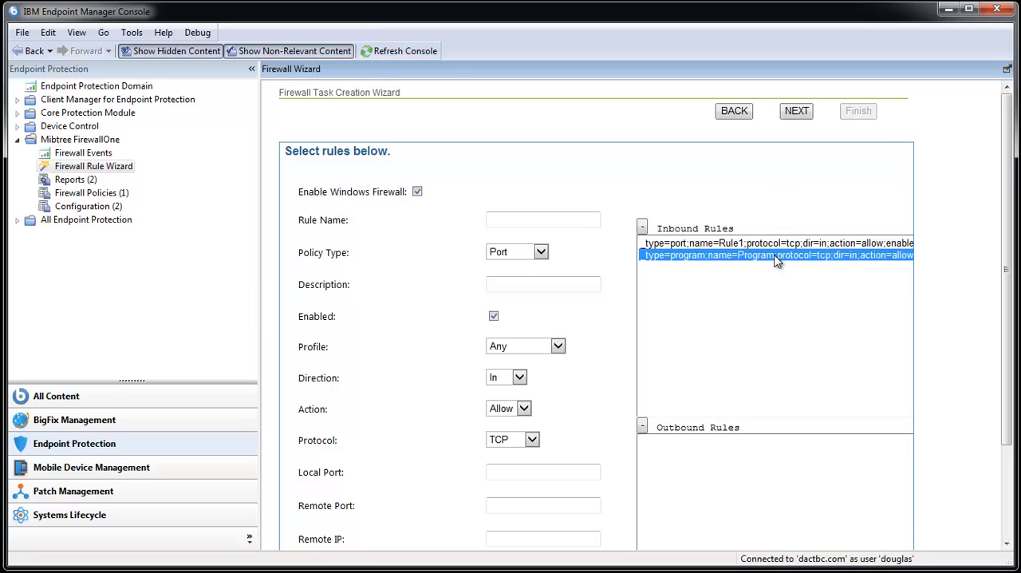
scroll(577, 170, "down", 1)
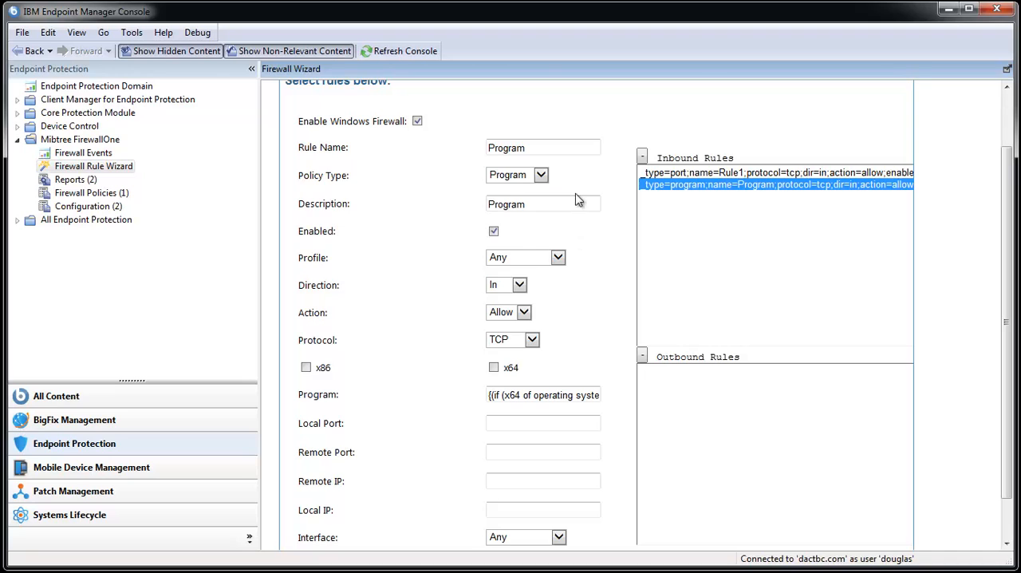
scroll(576, 256, "down", 1)
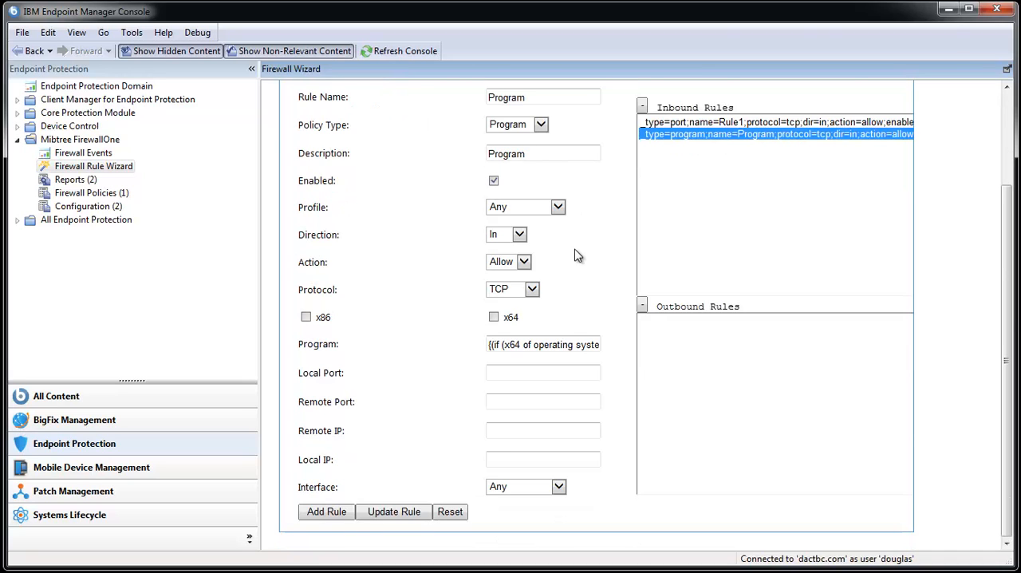
scroll(577, 254, "up", 2)
left_click(746, 112)
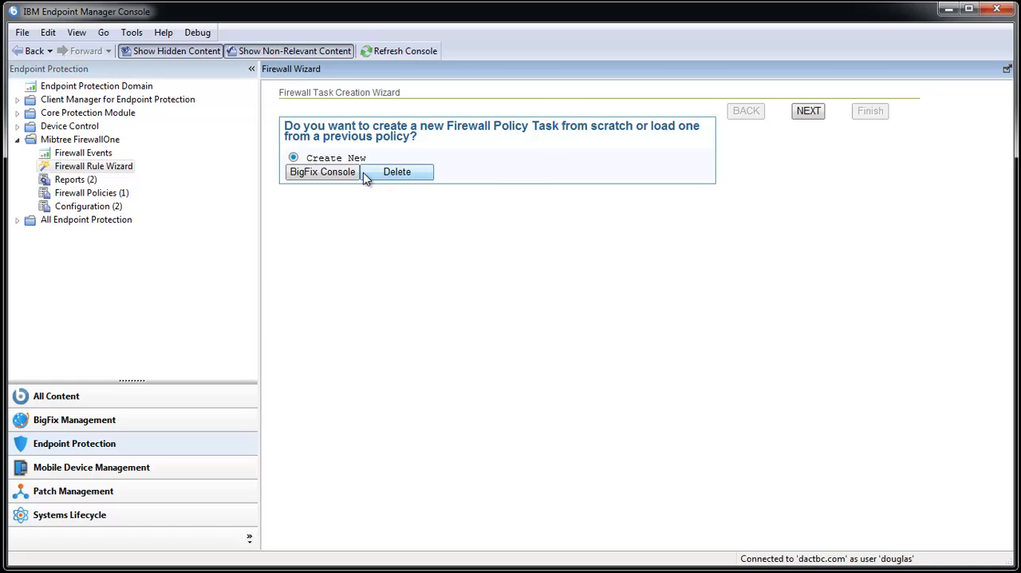
- Proceed to rule selection with Create New and remove the Rule1 and Program rules from the inbound rules
left_click(808, 113)
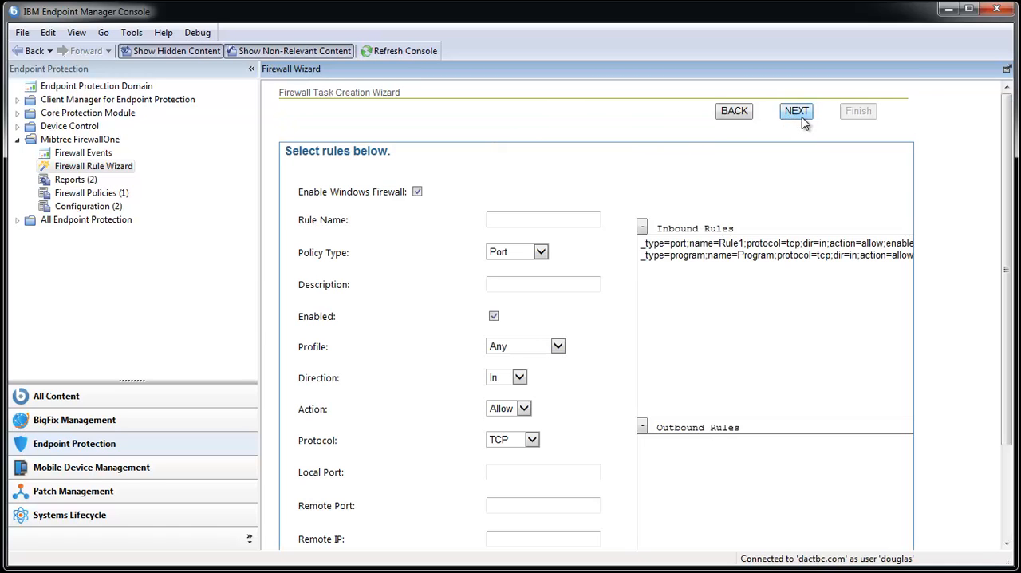
left_click(736, 244)
left_click(643, 227)
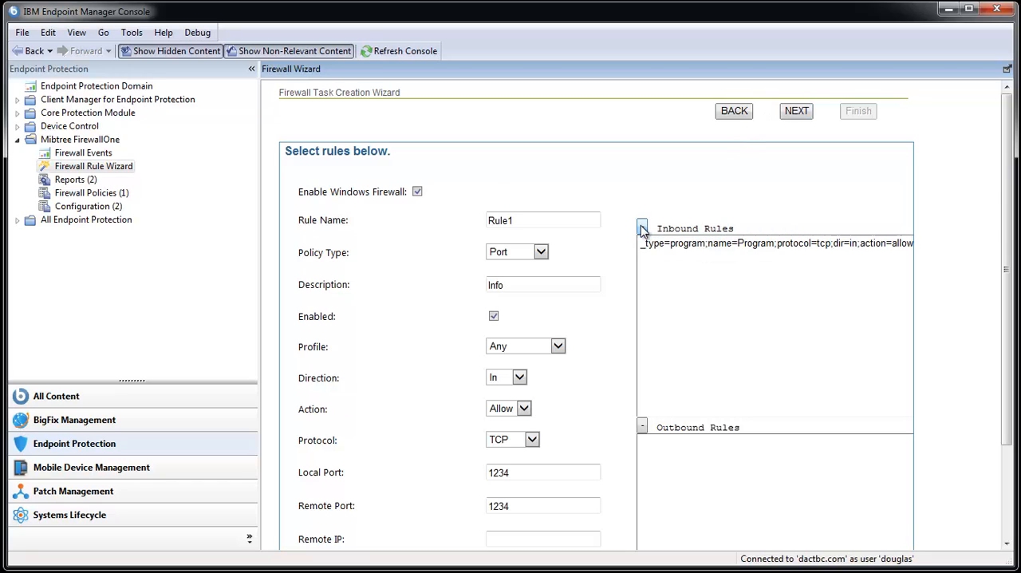
left_click(650, 243)
left_click(642, 227)
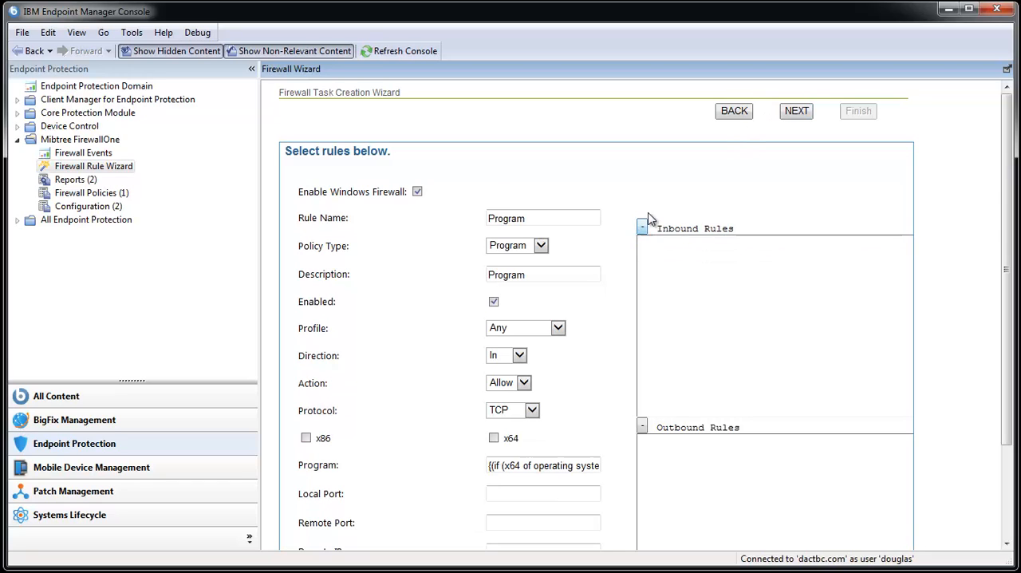
- Make the Program rule use the x86 program files path
scroll(579, 164, "down", 3)
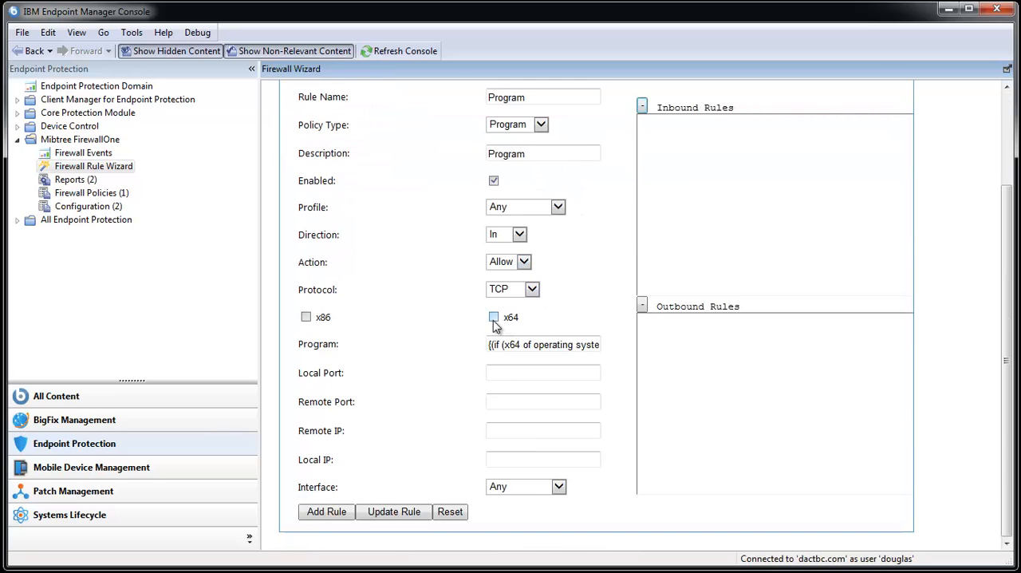
left_click(493, 318)
left_click(305, 318)
- Append BigFix Enterprise\BES Console\BESConsole.exe to the program path and add the inbound rule
left_click(507, 346)
key("End")
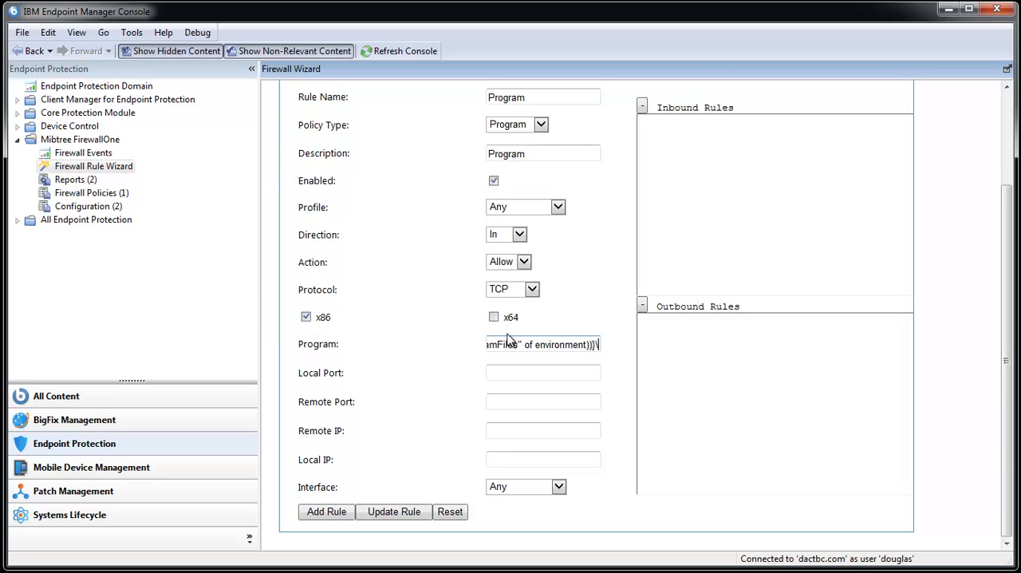
type("BigFixEnte")
key("BackSpace")
key("BackSpace")
key("BackSpace")
key("BackSpace")
type("Enterprise\\BES Console\\BESConsole.exe")
left_click(328, 512)
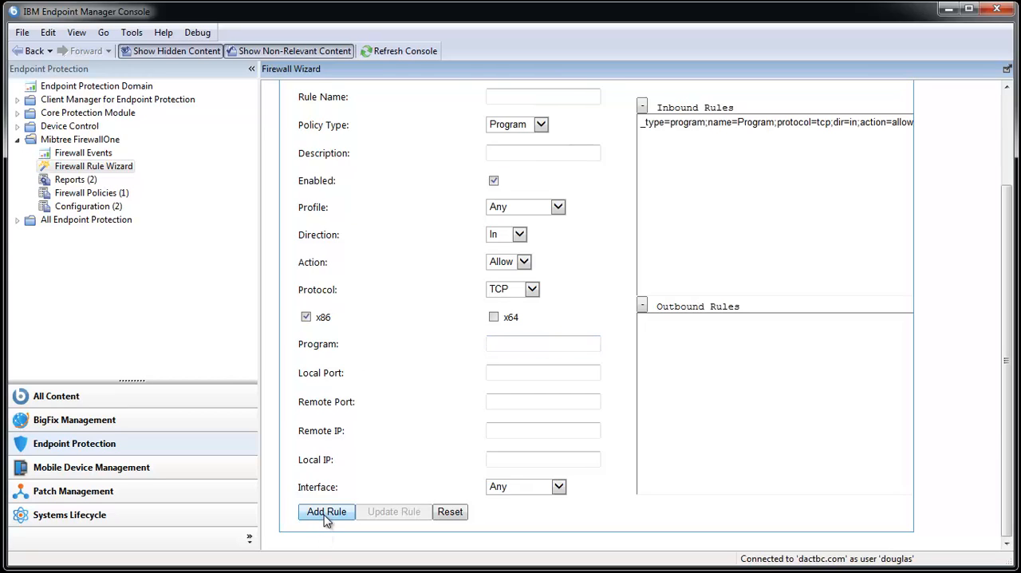
- Switch the policy type to Port and review the available Profile, Direction, Action, Protocol and Interface options
left_click(541, 126)
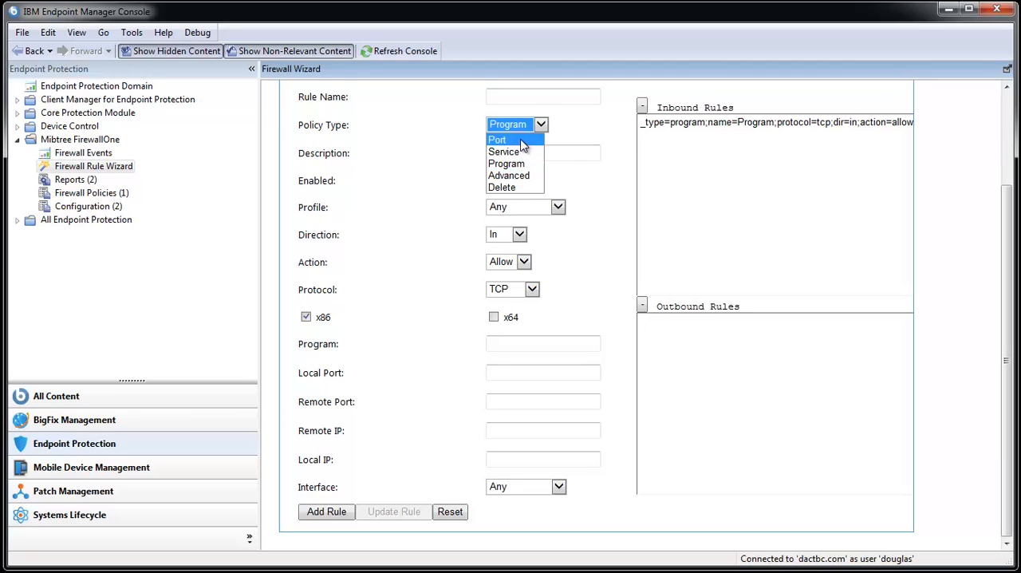
left_click(523, 141)
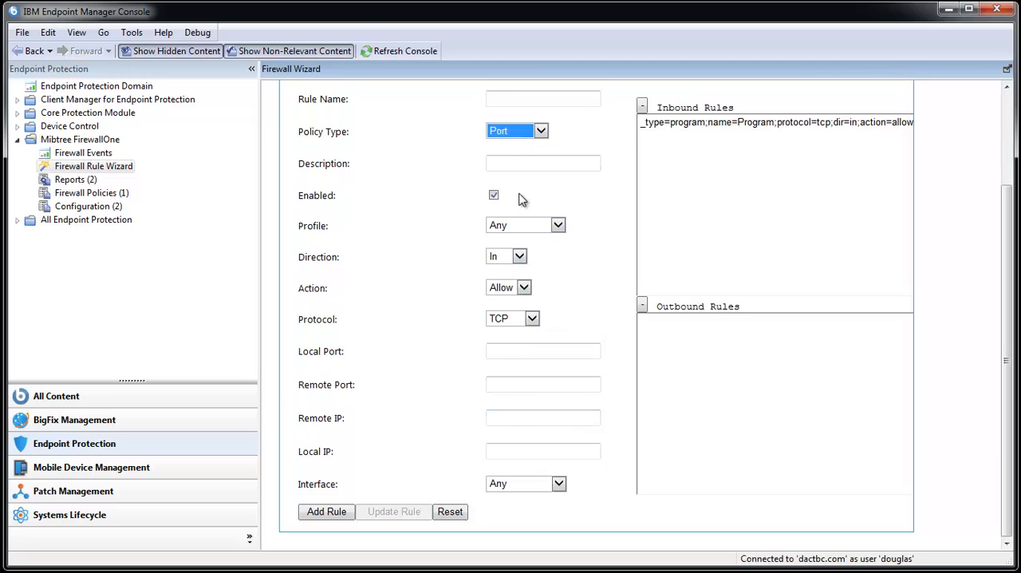
left_click(526, 227)
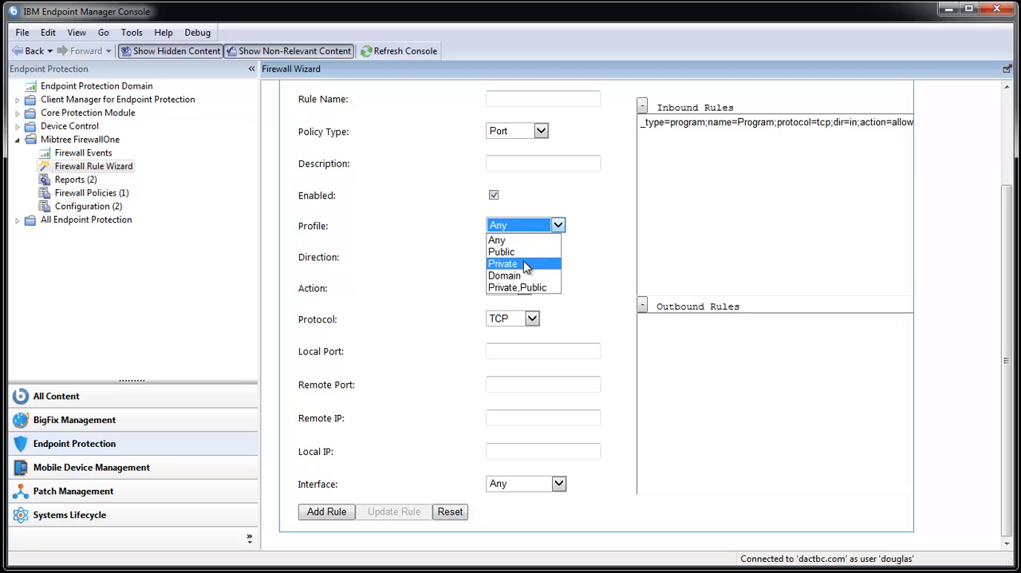
left_click(587, 243)
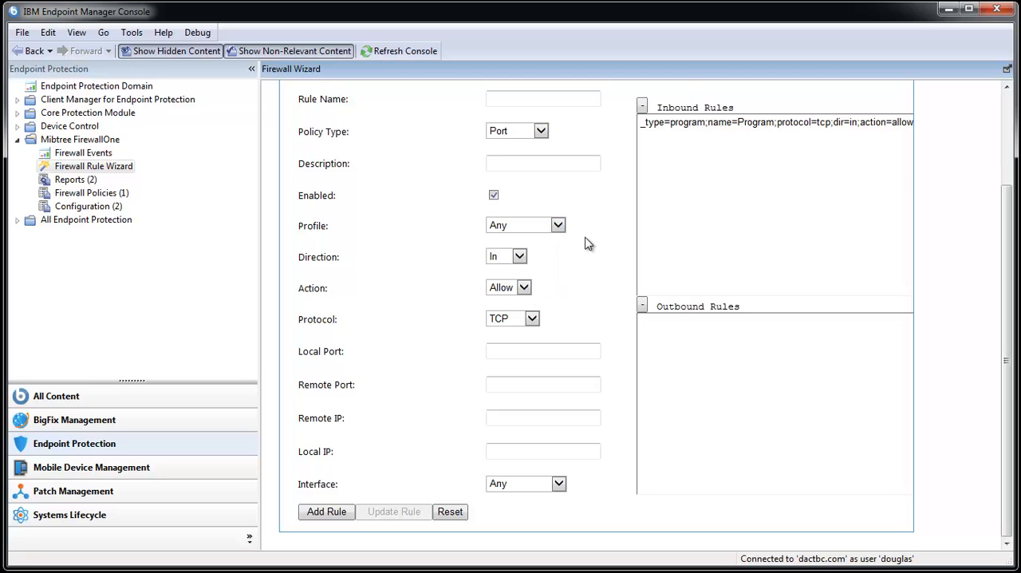
left_click(520, 257)
left_click(520, 265)
left_click(525, 288)
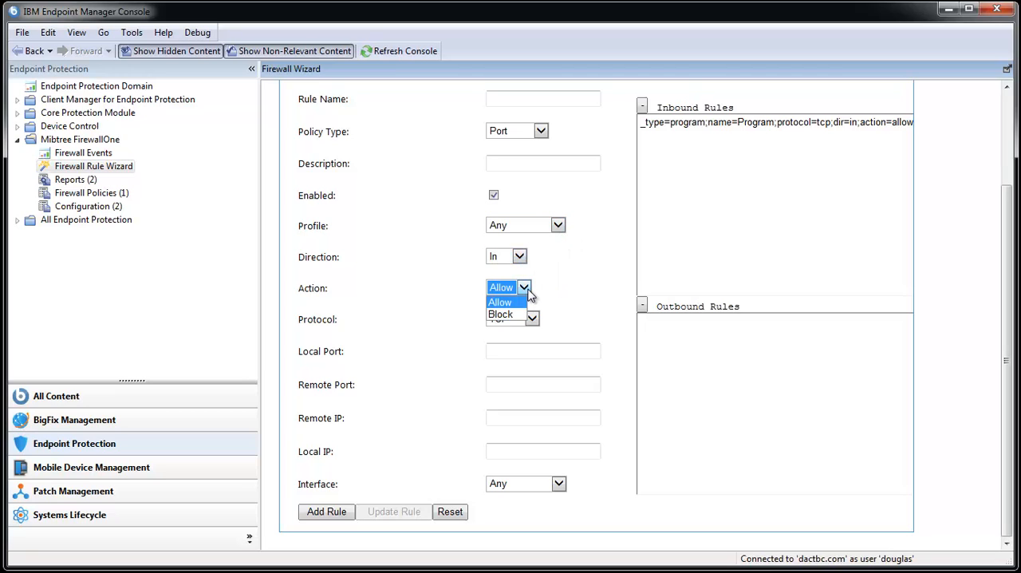
left_click(557, 293)
left_click(533, 319)
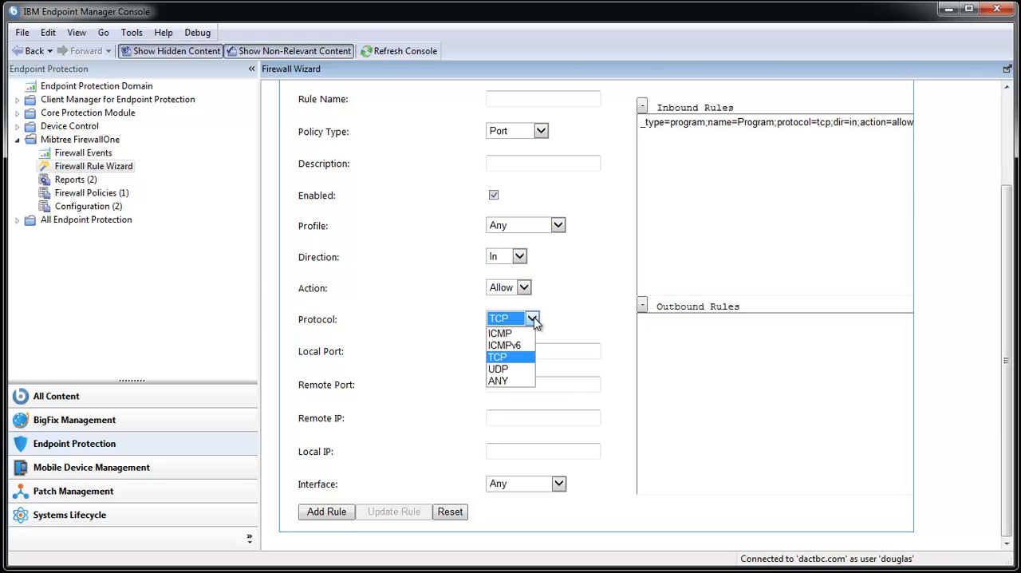
left_click(562, 314)
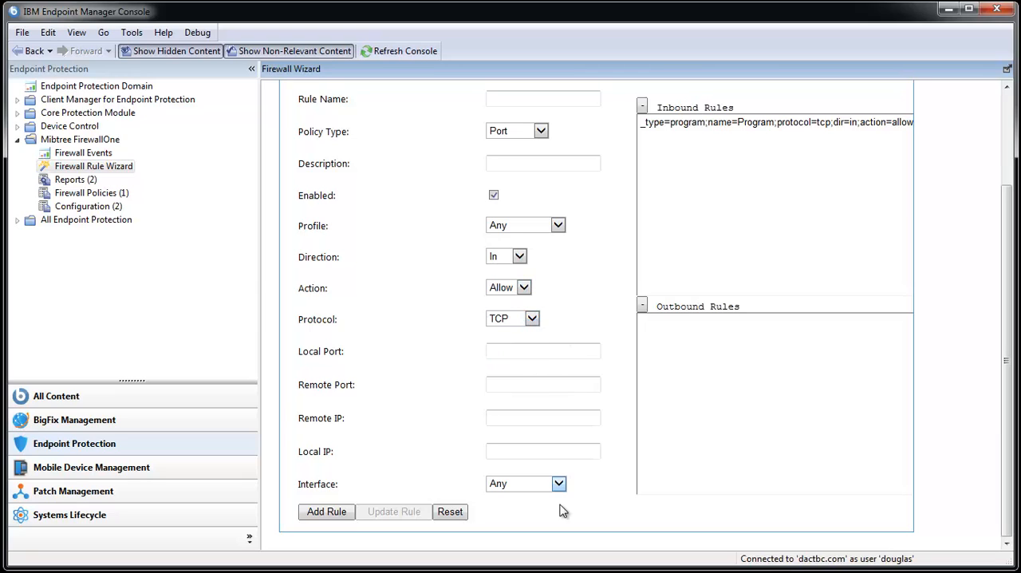
left_click(556, 485)
left_click(461, 450)
- Continue to the confirmation page, name the policy New Policy, and finish the wizard
scroll(460, 449, "up", 2)
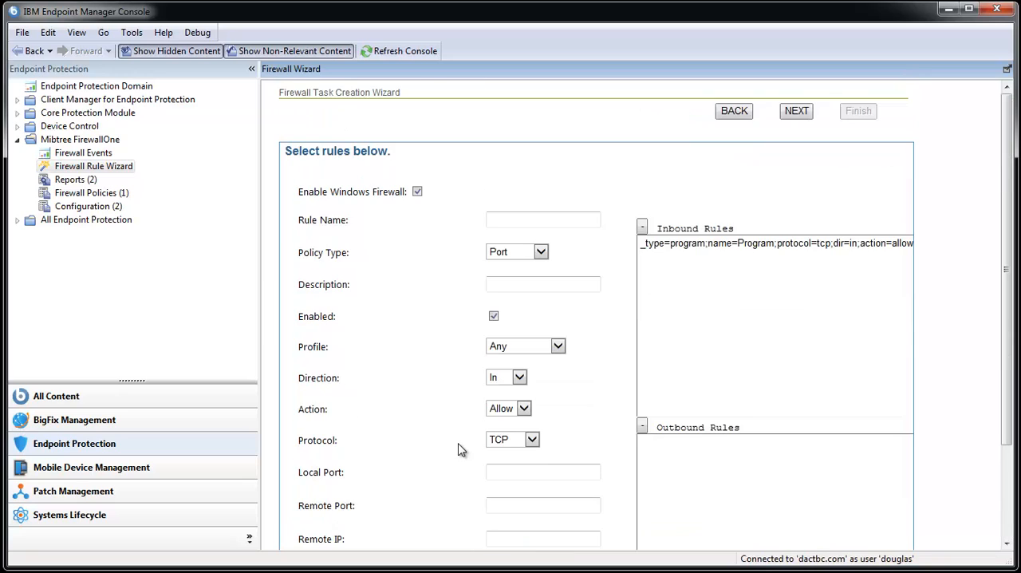
left_click(804, 114)
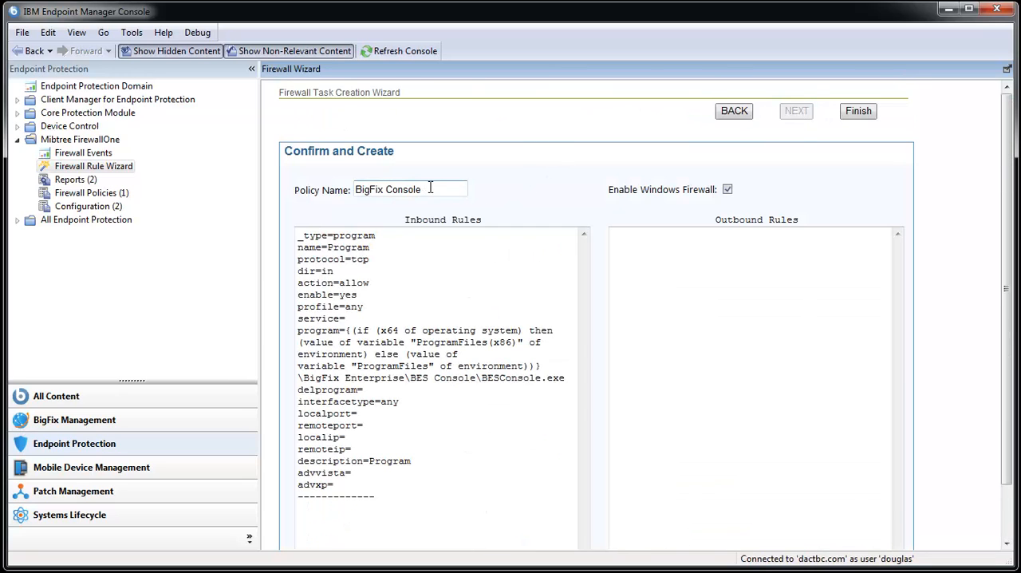
left_click_drag(431, 190, 294, 191)
type("New Policy")
left_click(860, 113)
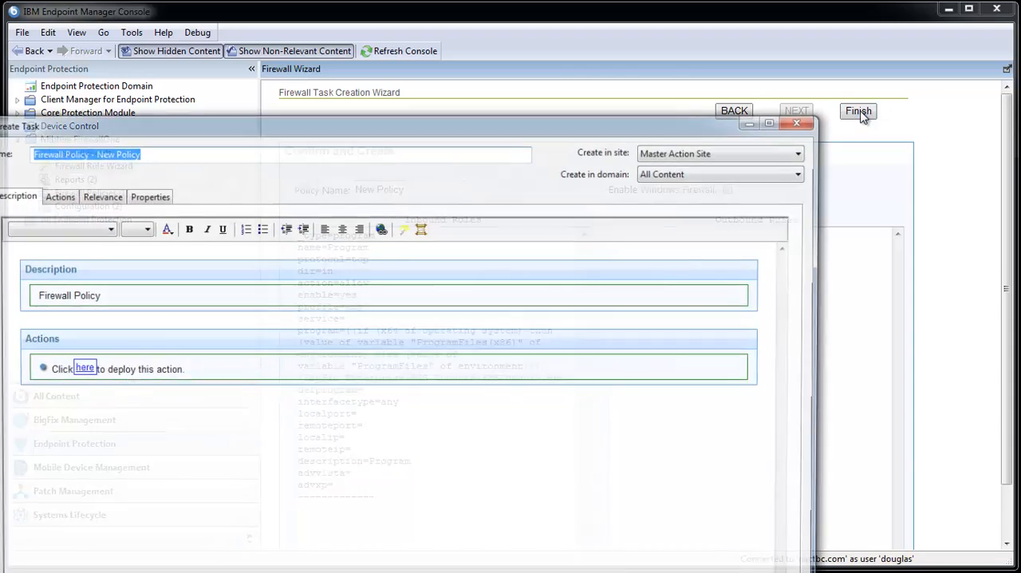
- Assign the task to the Windows Firewall site and review its action script, relevance and properties
left_click(676, 152)
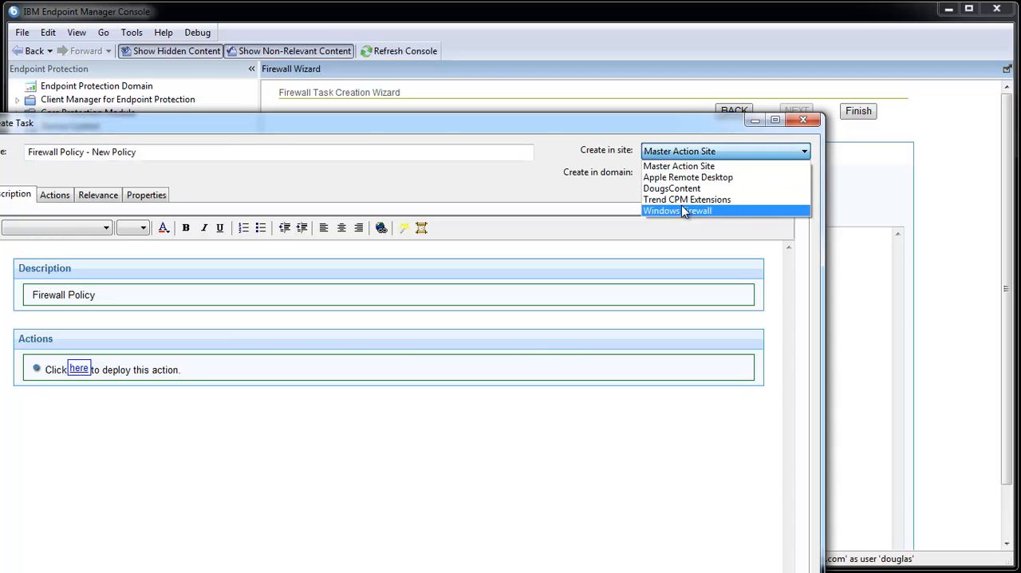
left_click(682, 211)
left_click(52, 196)
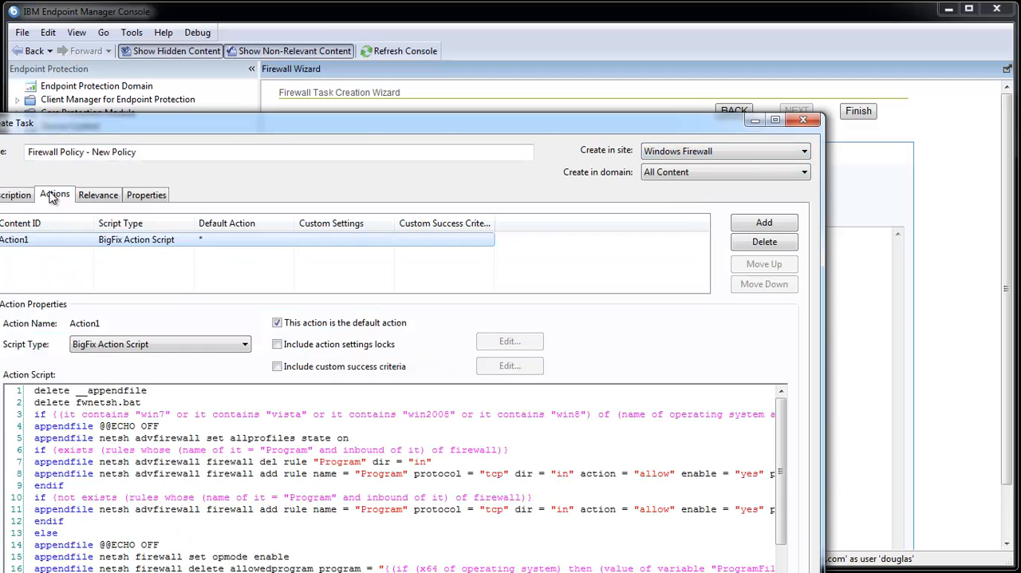
left_click(243, 515)
scroll(243, 510, "down", 1)
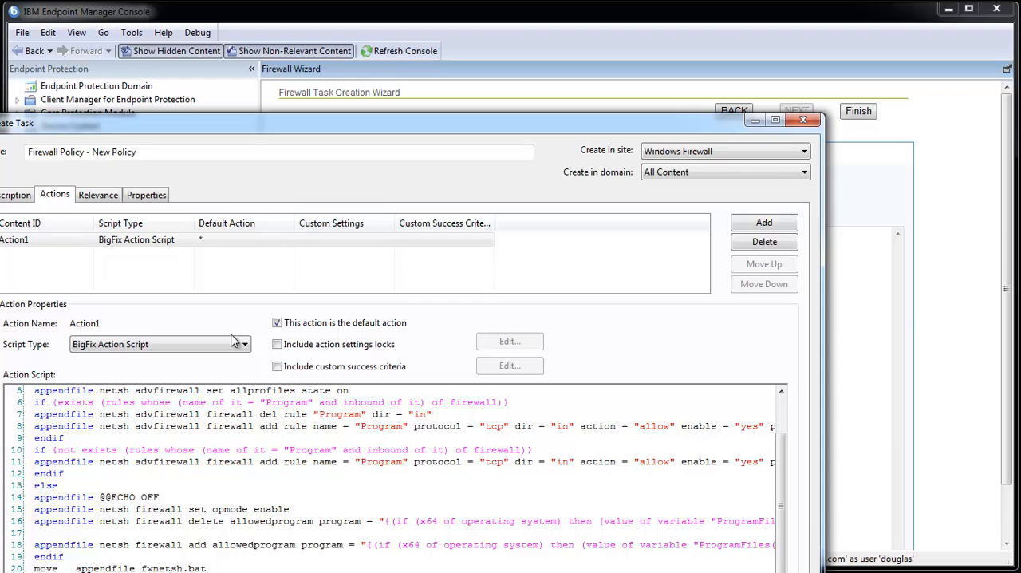
left_click(118, 197)
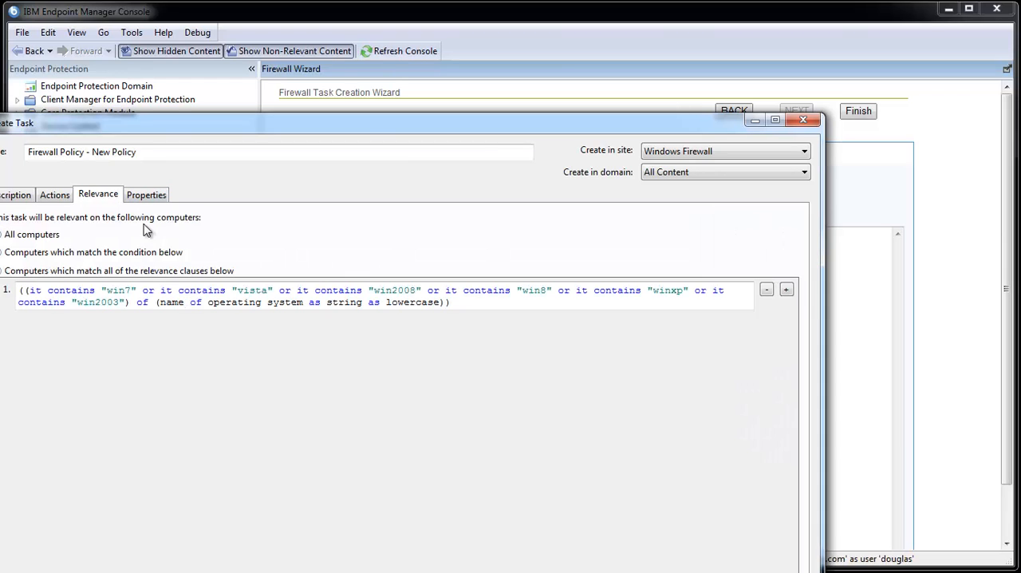
left_click(147, 197)
left_click(16, 198)
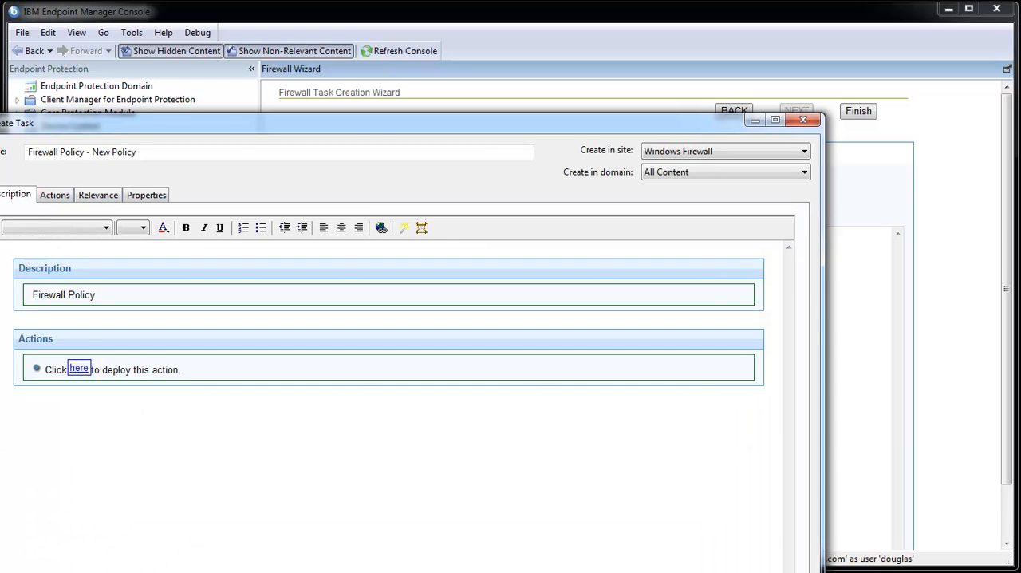
- Save the task, reauthenticating with the account password, and open the Configuration list of firewall policies
key("Return")
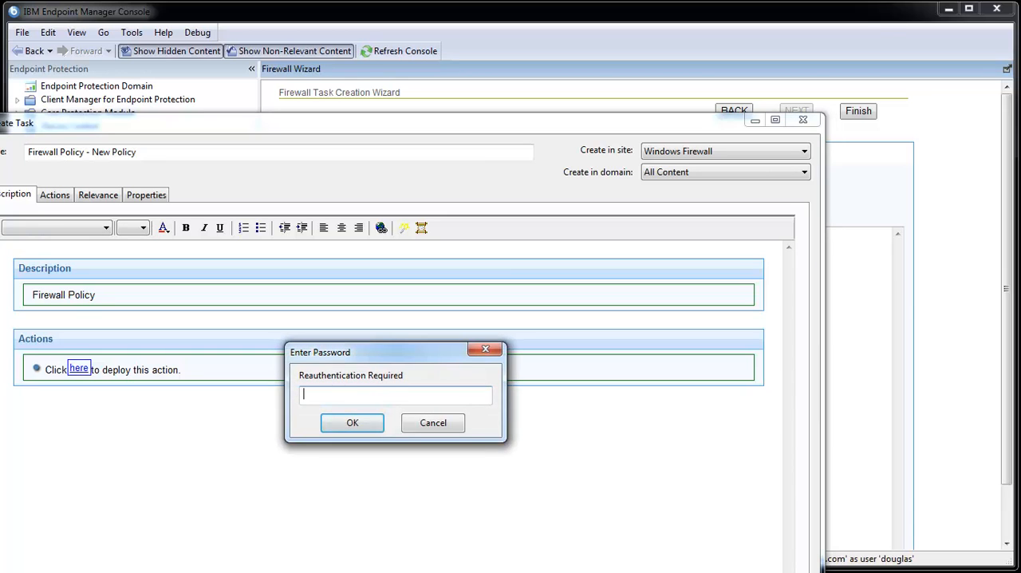
type("•••••••••")
key("Return")
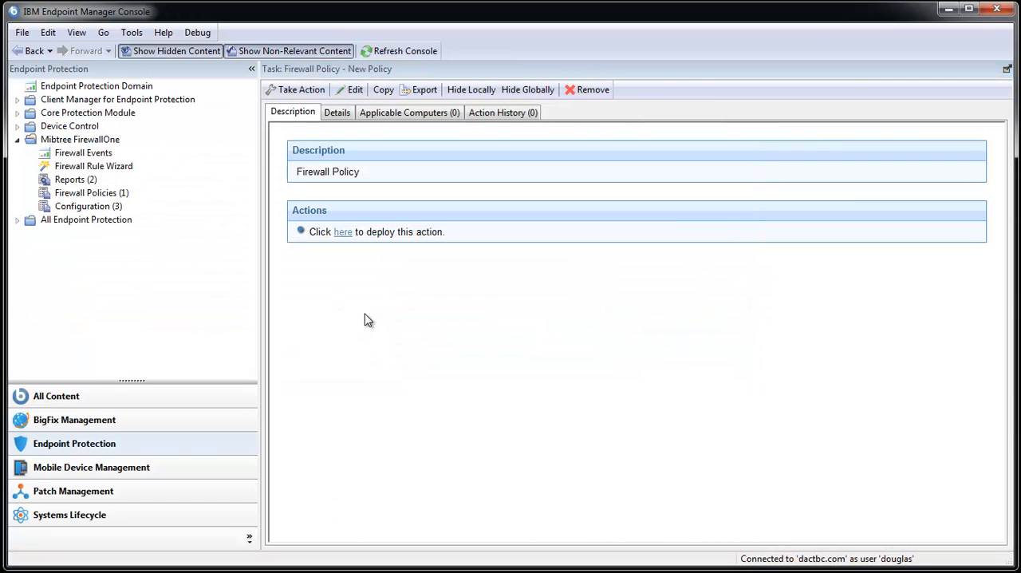
left_click(85, 205)
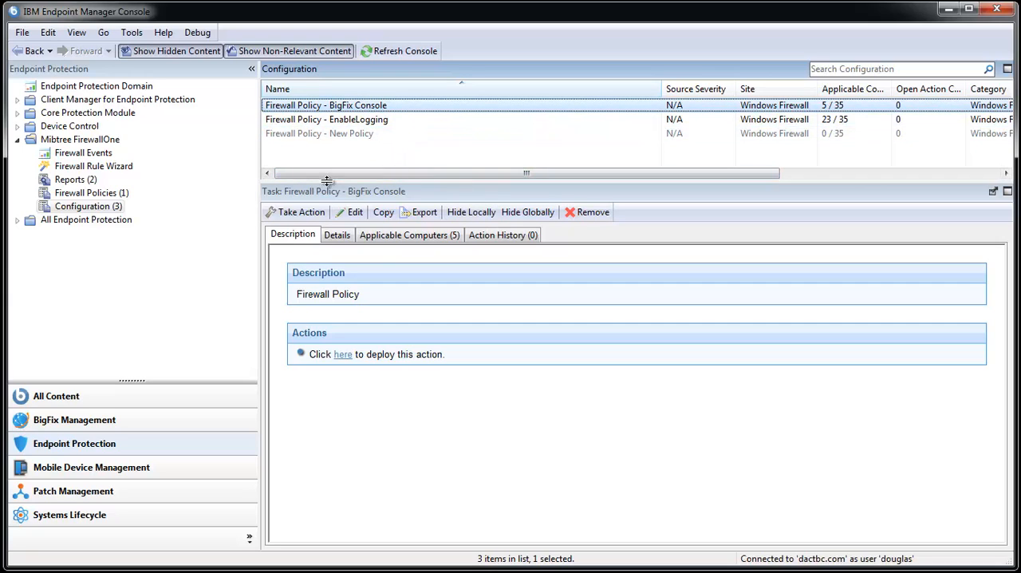
- Start deploying the Firewall Policy - EnableLogging task and select three individual target computers, including BIGFIX03
left_click(379, 122)
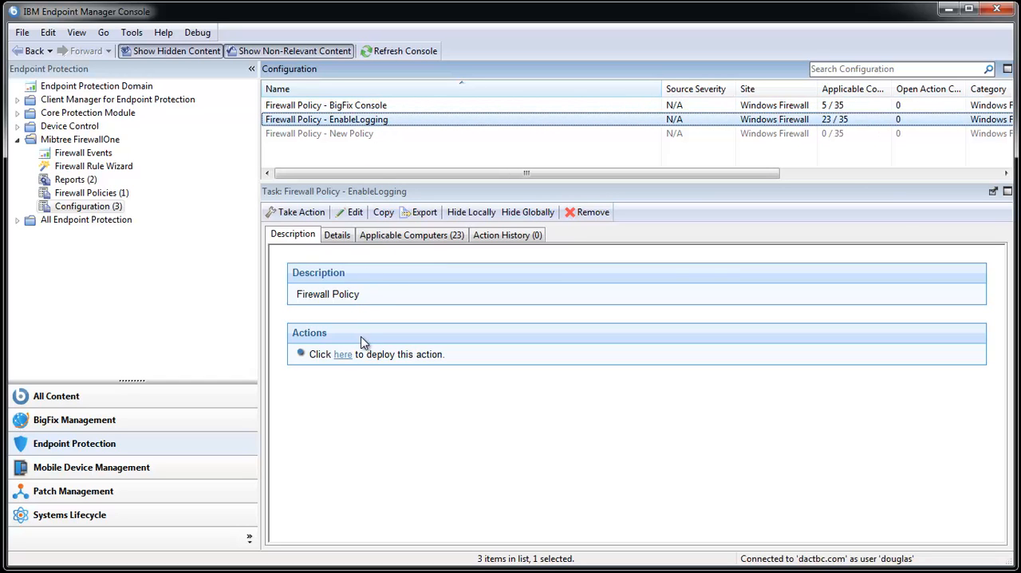
left_click(342, 355)
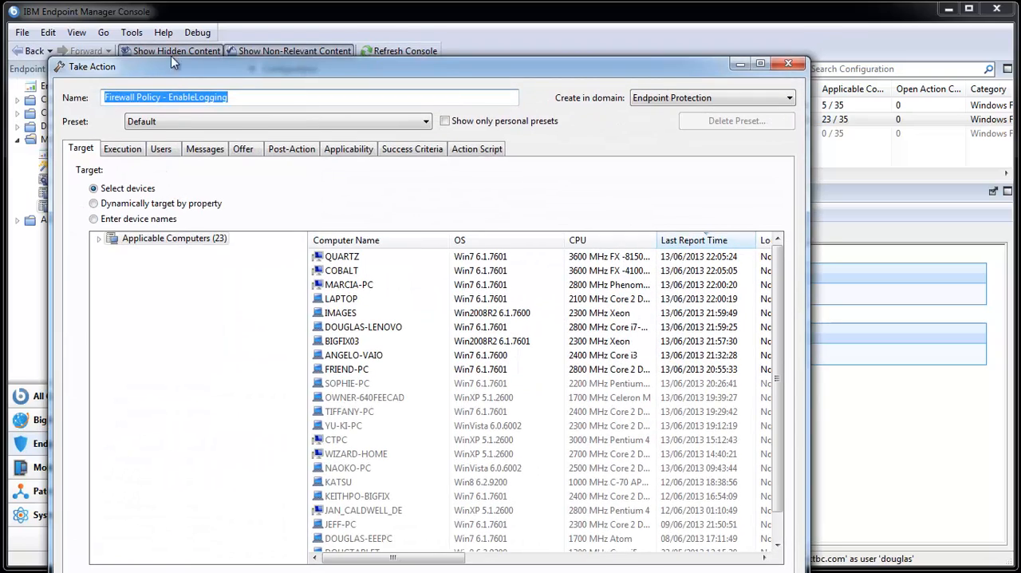
left_click_drag(171, 57, 177, 23)
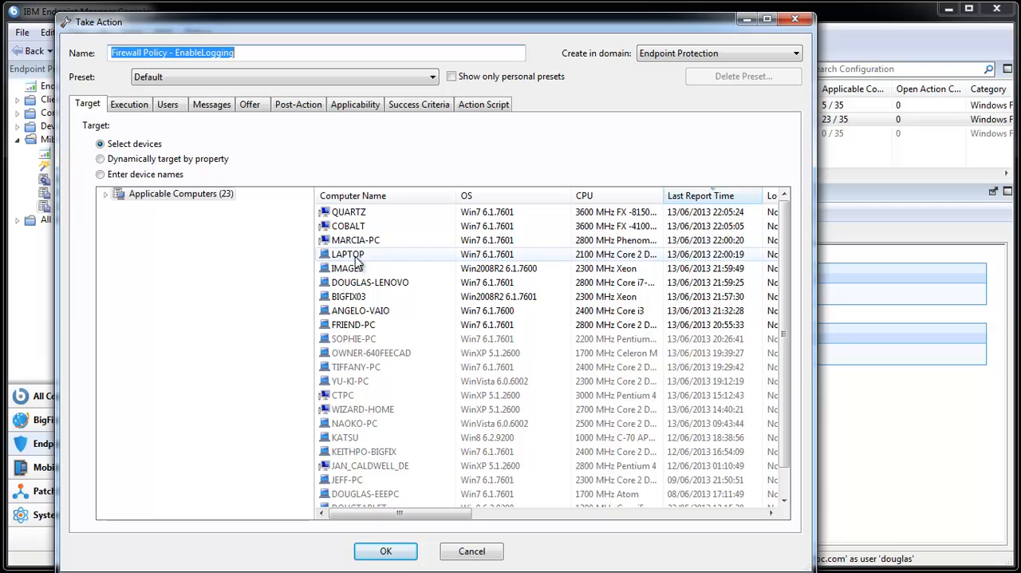
left_click(355, 240, "ctrl")
left_click(348, 296, "ctrl")
left_click(353, 325, "ctrl")
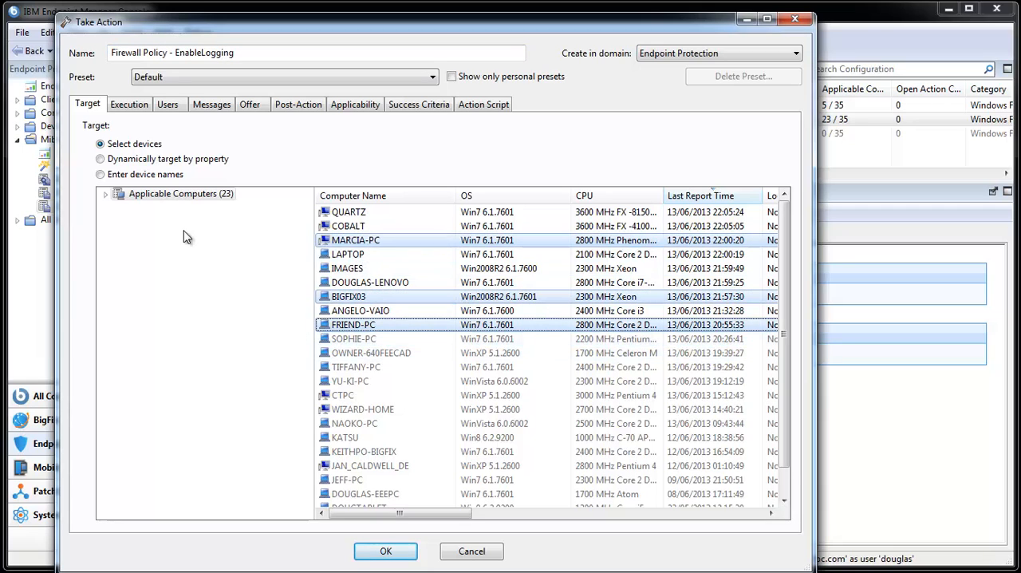
- Target the action dynamically by the retrieved OS property, choosing Win7 6.1.7600 and Win7 6.1.7601, and cancel the deployment
left_click(115, 196)
left_click(105, 195)
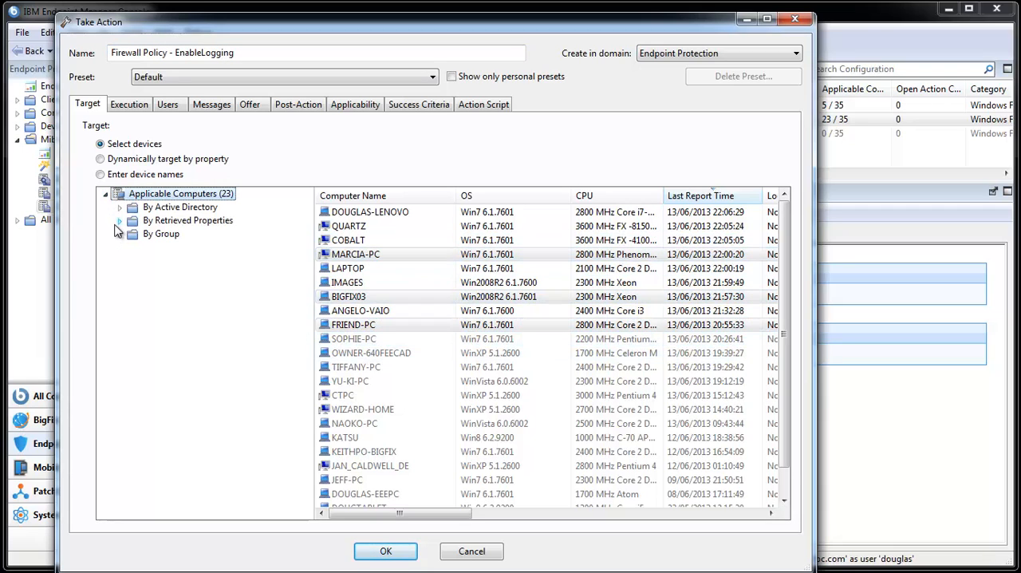
left_click(119, 221)
left_click(120, 159)
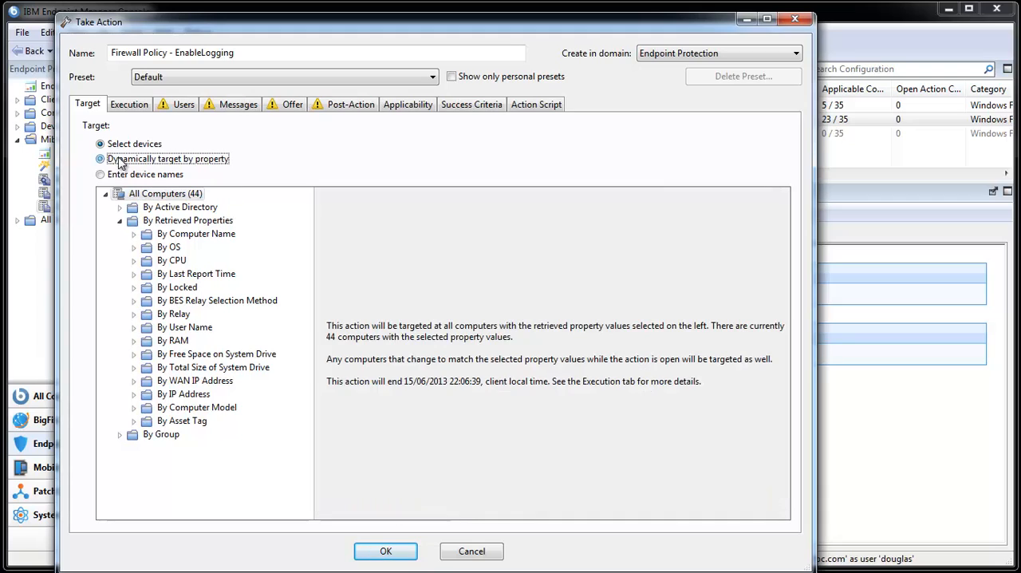
double_click(162, 251)
left_click(220, 475)
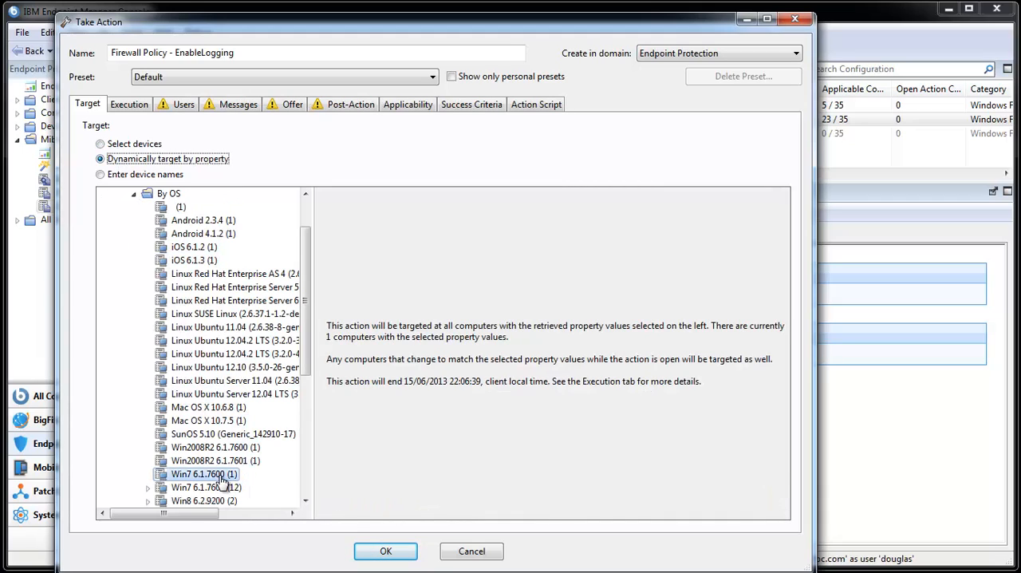
left_click(221, 487, "ctrl")
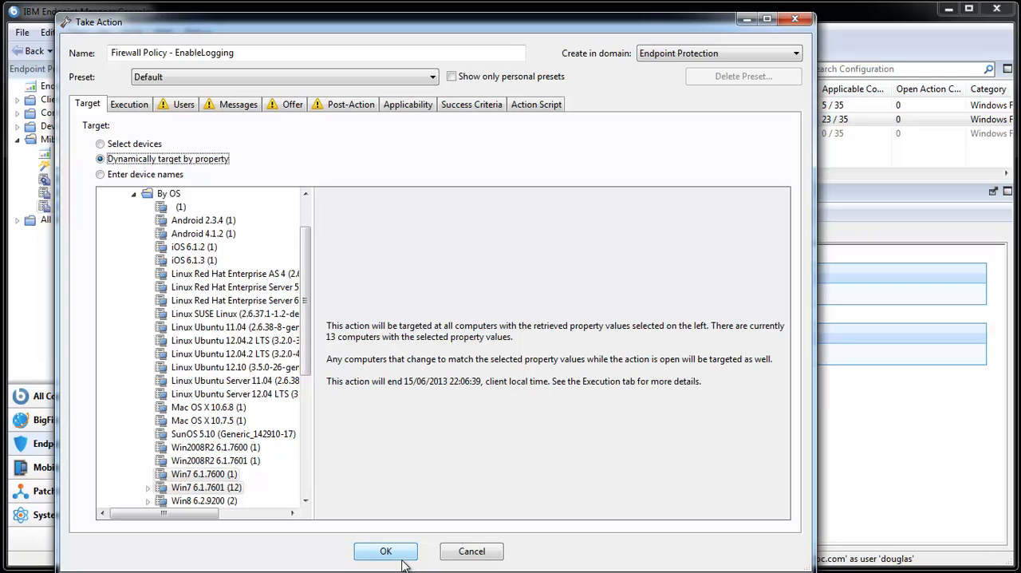
left_click(472, 553)
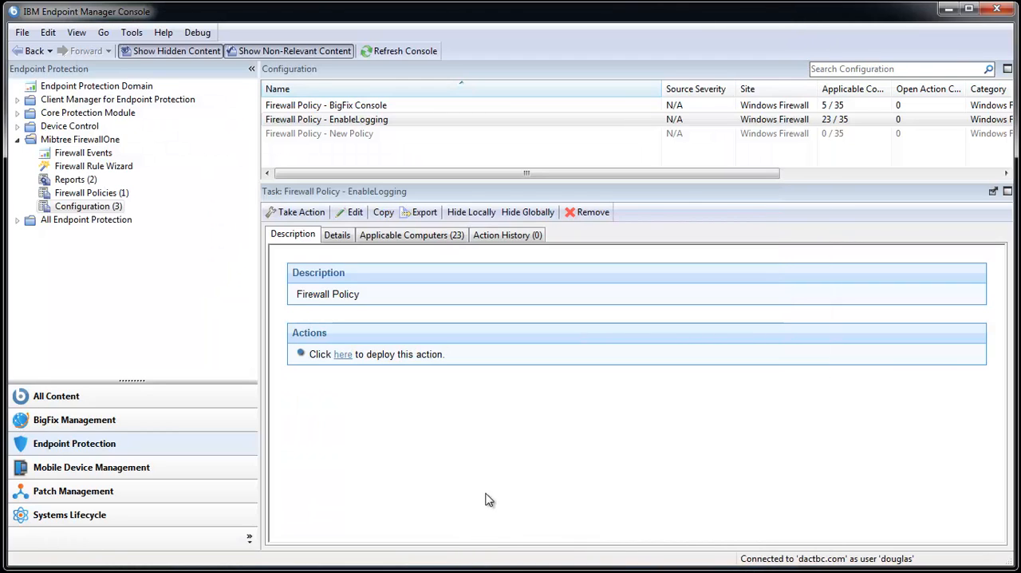